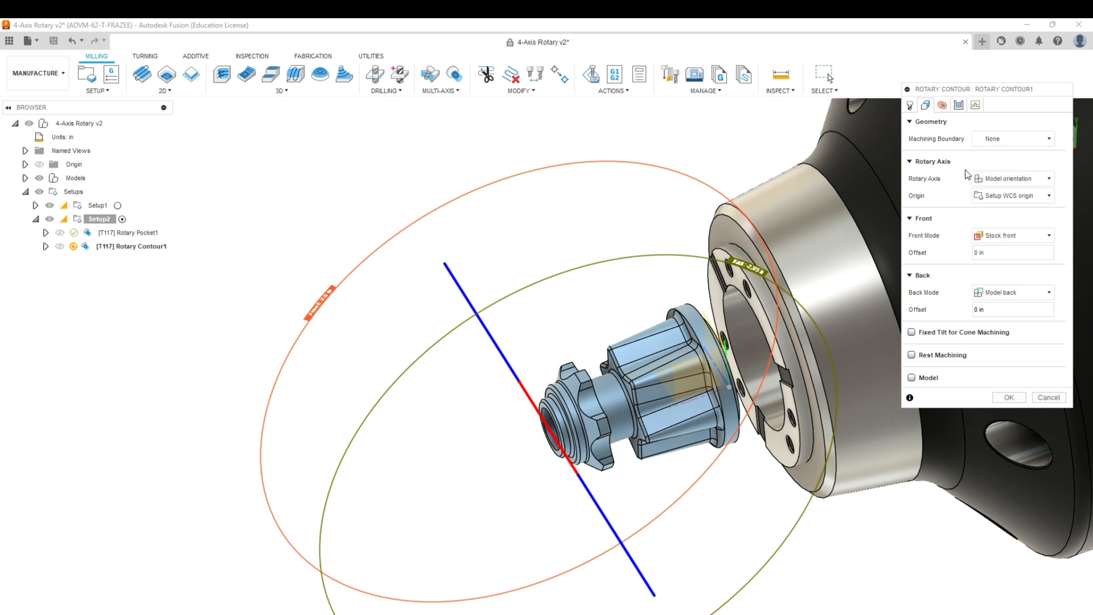
Define the Rotary Contour operation's axis with the Rotary axis option instead of the model orientation.
left_click(1048, 179)
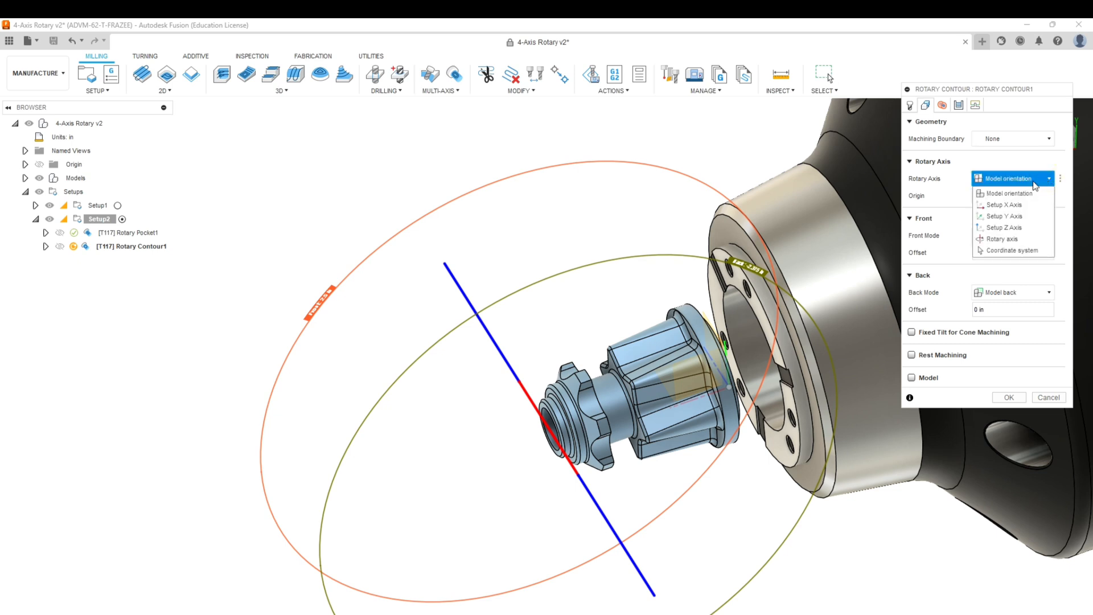
left_click(995, 239)
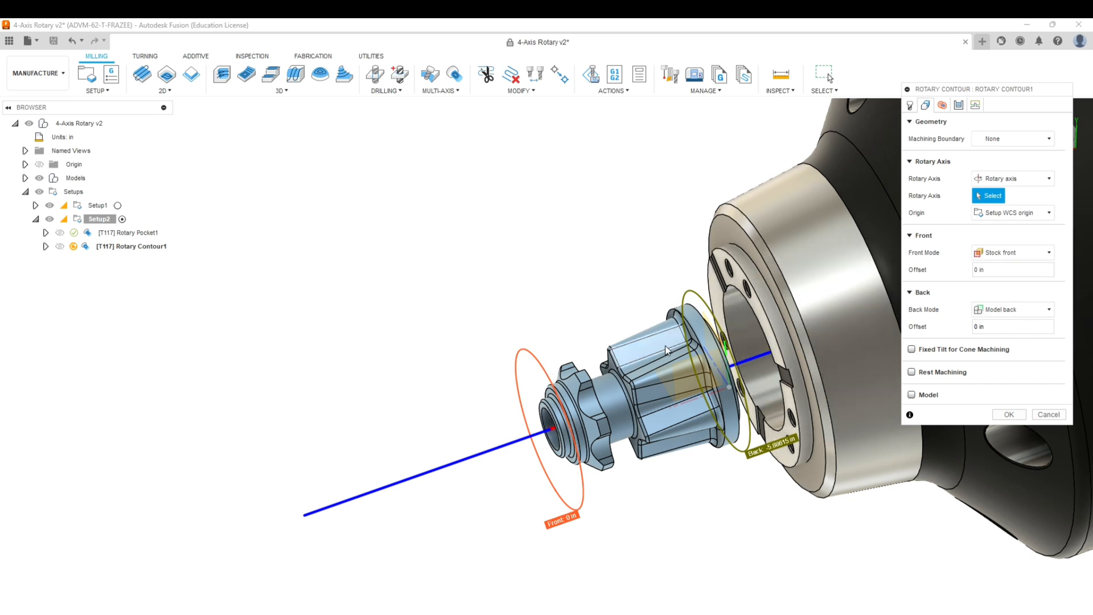
middle_click_drag(704, 330, 712, 342, "shift")
scroll(711, 341, "up", 5)
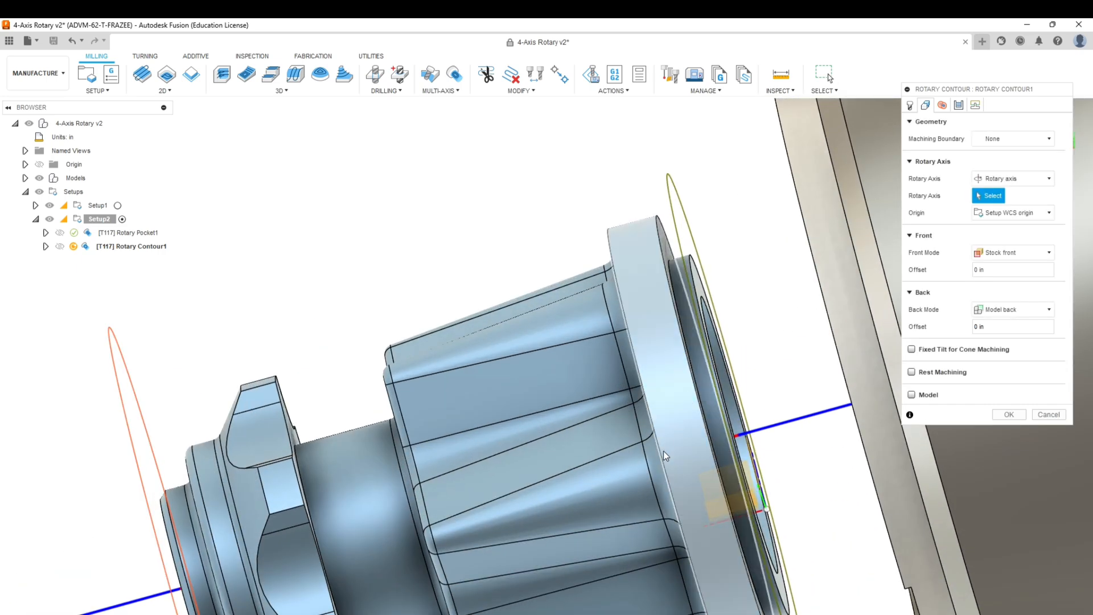
scroll(707, 497, "down", 10)
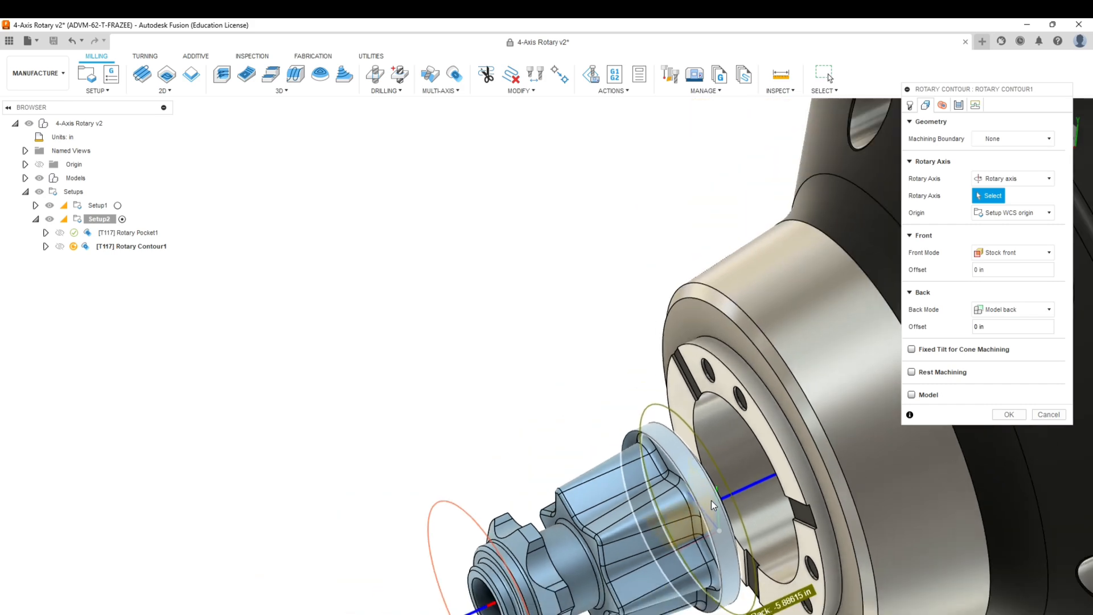
scroll(708, 517, "up", 5)
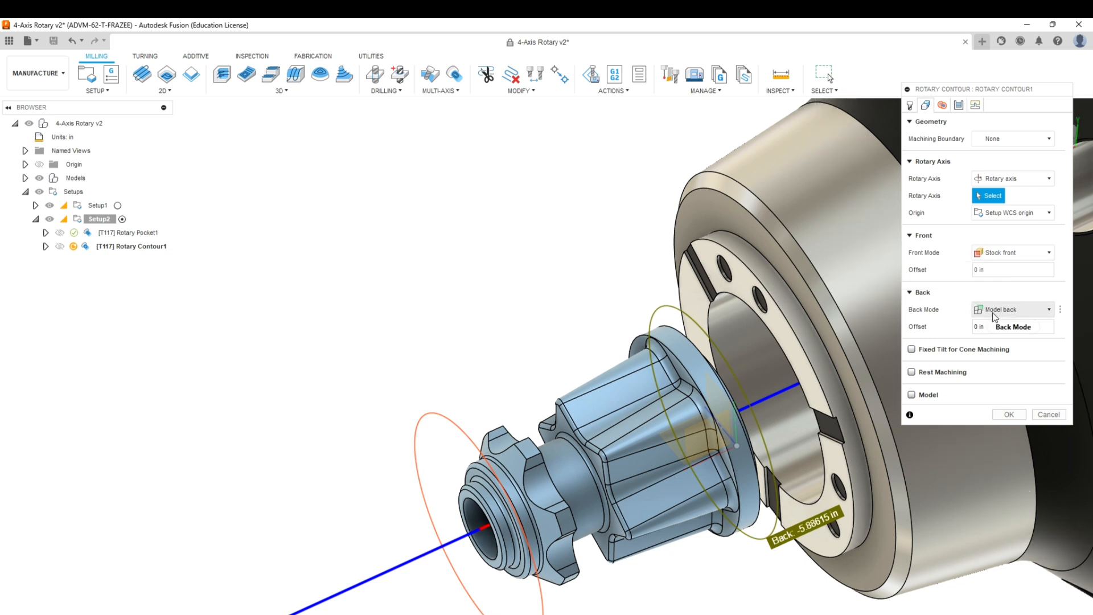
Set the back limit mode to Selection, using the outer circular edge on the front of the part's large flange.
left_click(1049, 310)
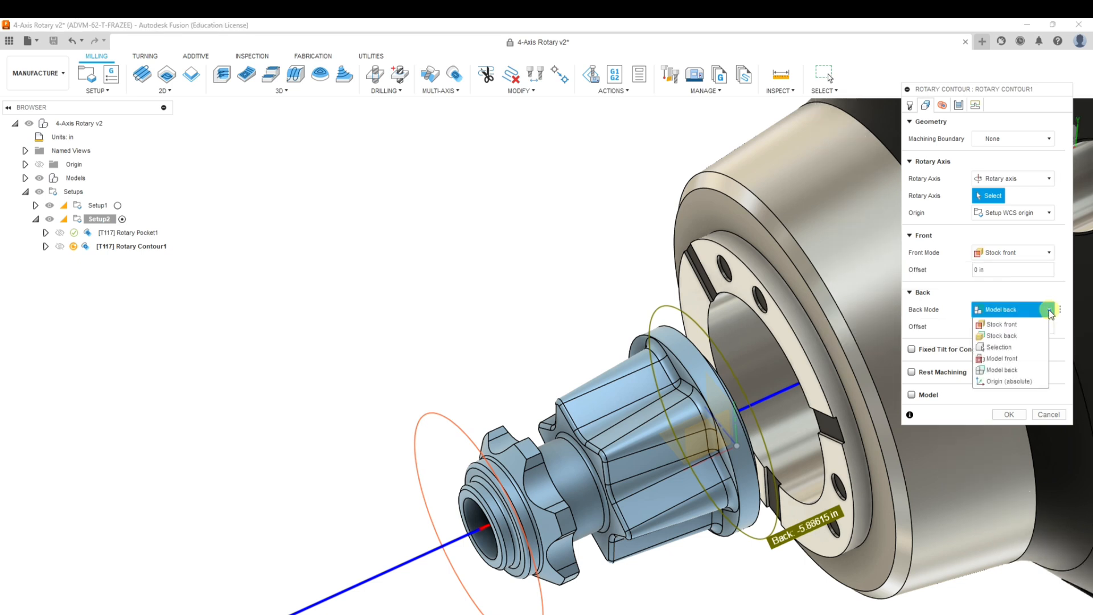
left_click(1011, 347)
left_click(689, 344)
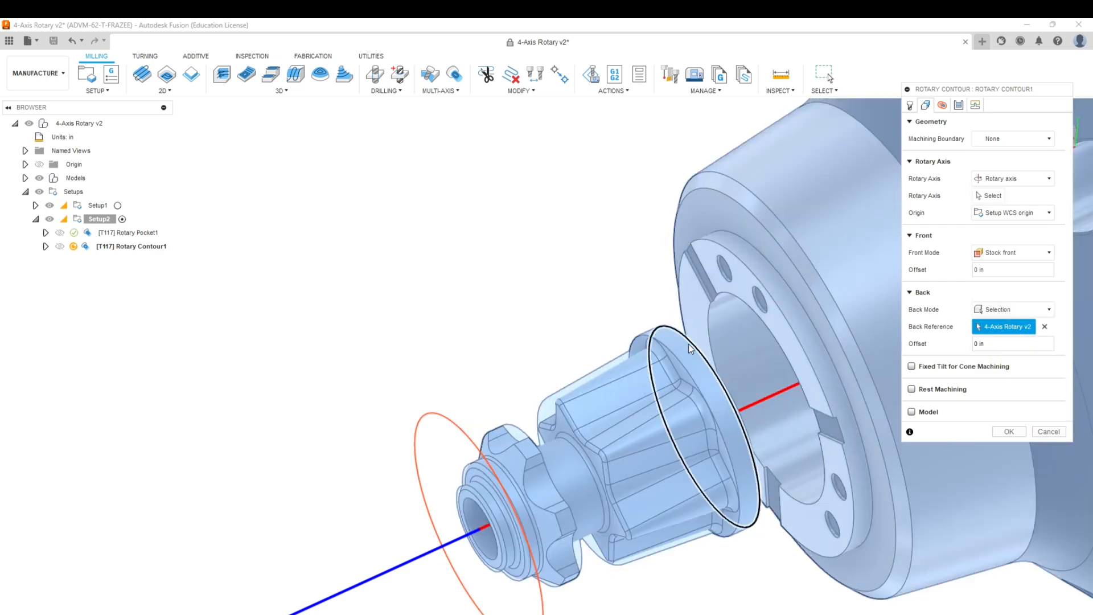
left_click(683, 336)
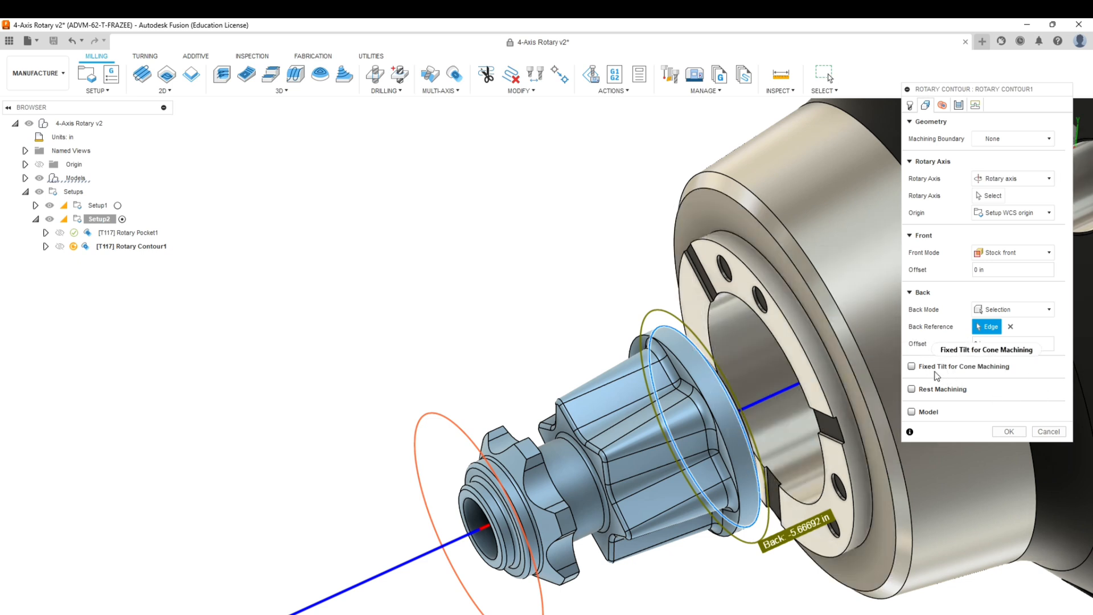
mouse_move(982, 376)
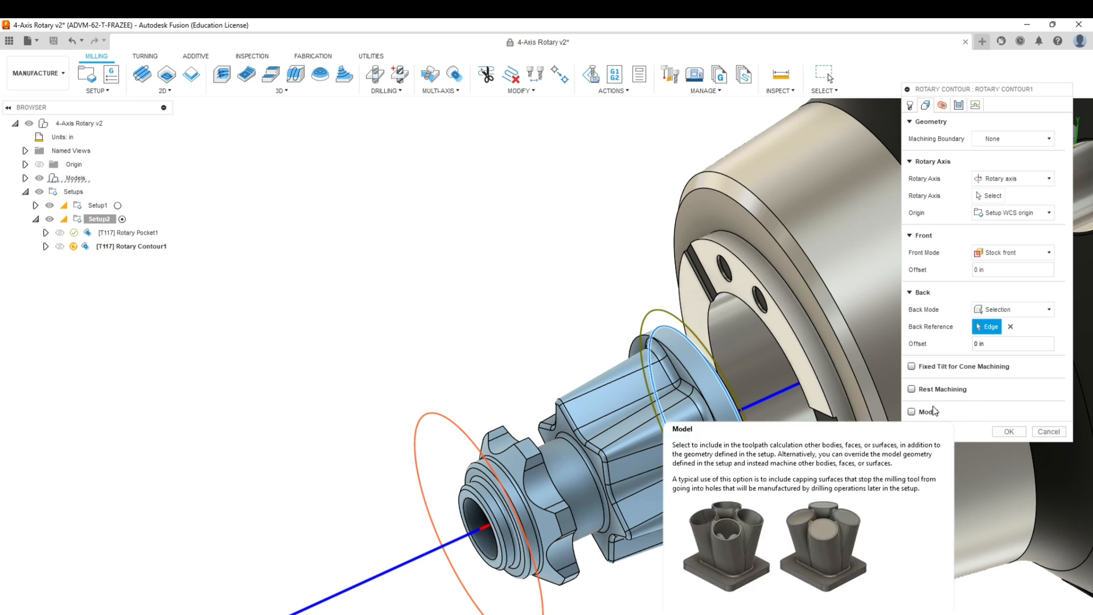
mouse_move(940, 395)
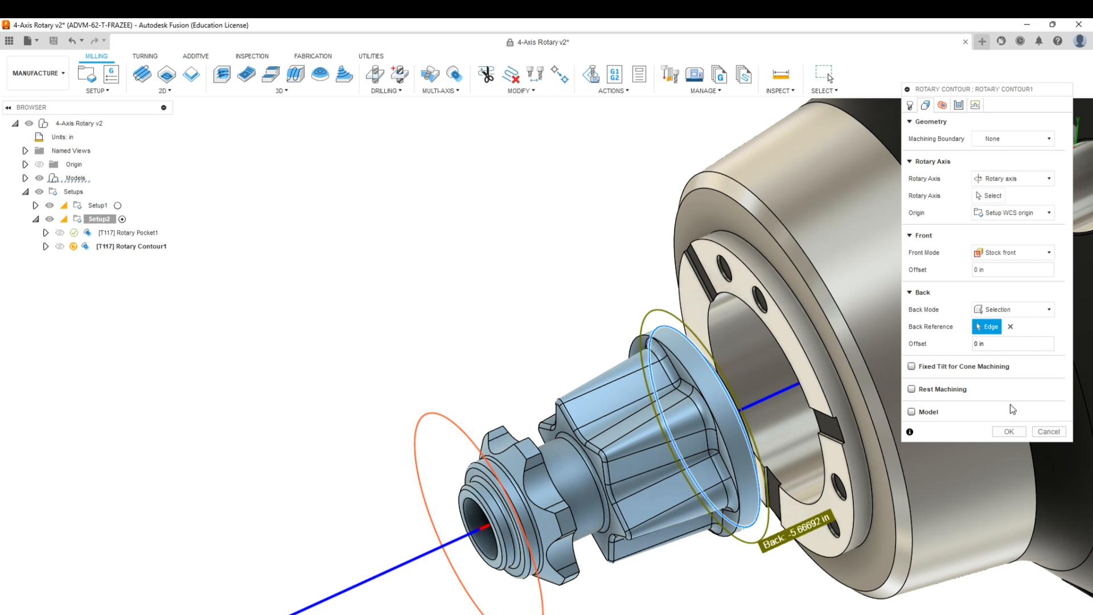
Exclude the stock ID from the references that define the inner radius.
left_click(943, 105)
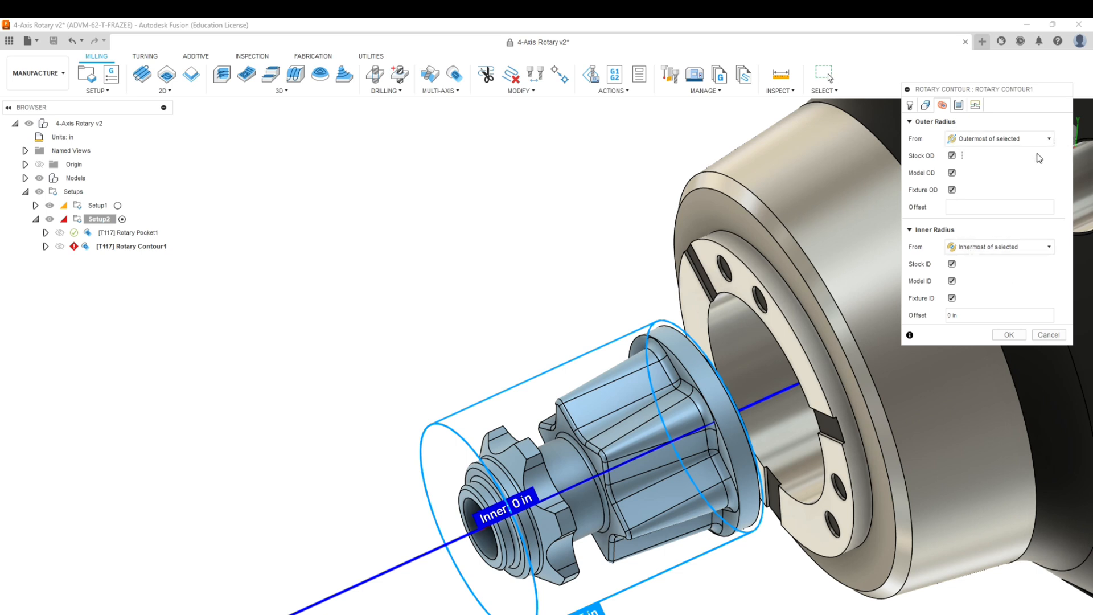
left_click(952, 189)
left_click(952, 263)
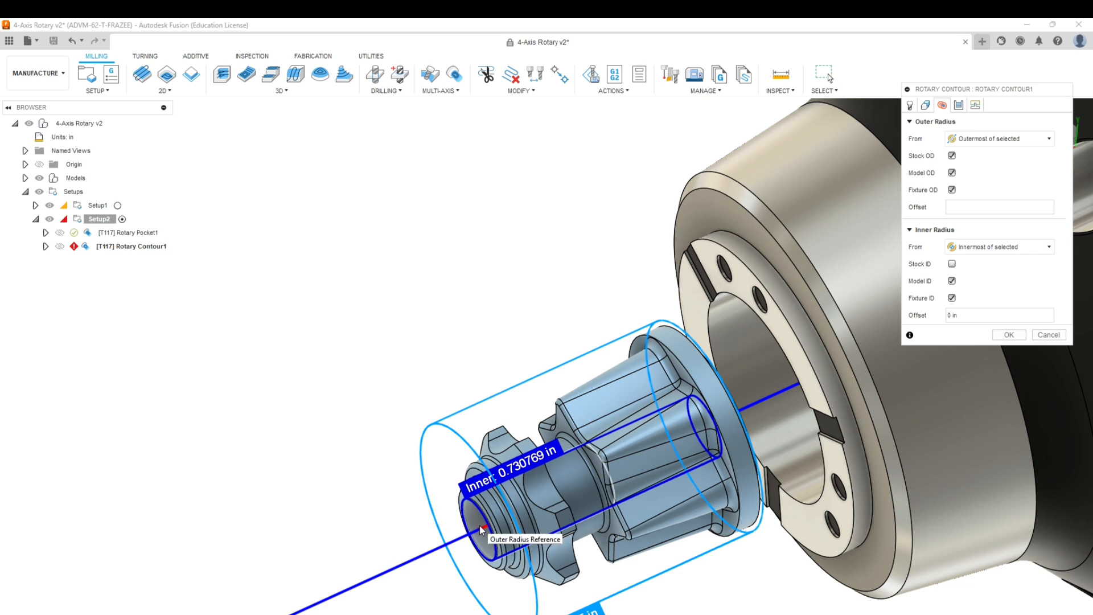
Define the inner radius by Selection, using the outer circular edge of the hollow nose's end face.
left_click(1042, 248)
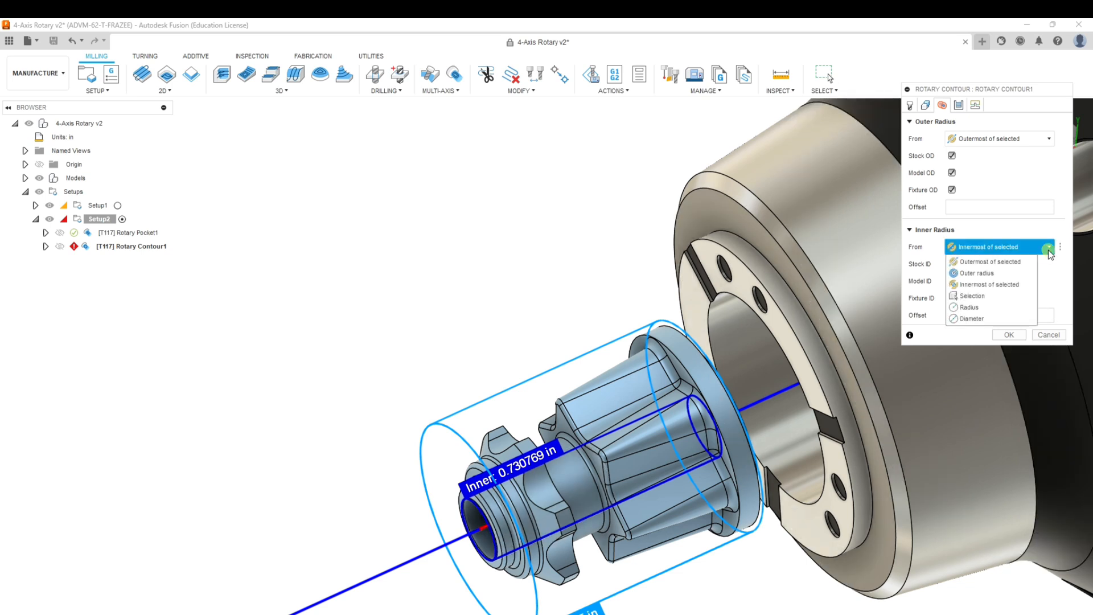
left_click(977, 295)
left_click(484, 511)
scroll(473, 515, "up", 5)
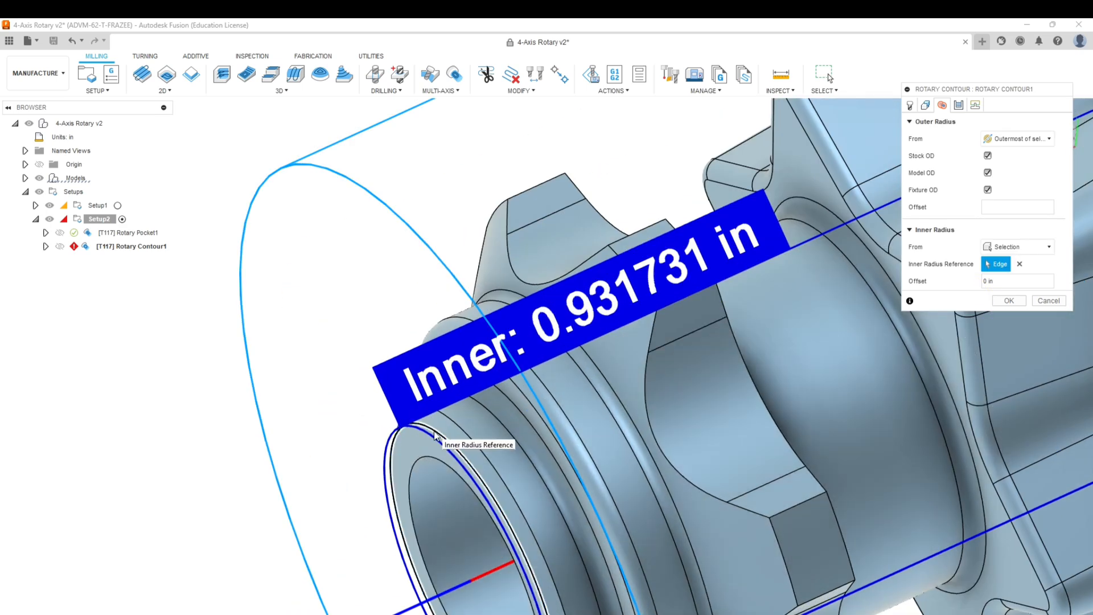
left_click(430, 430)
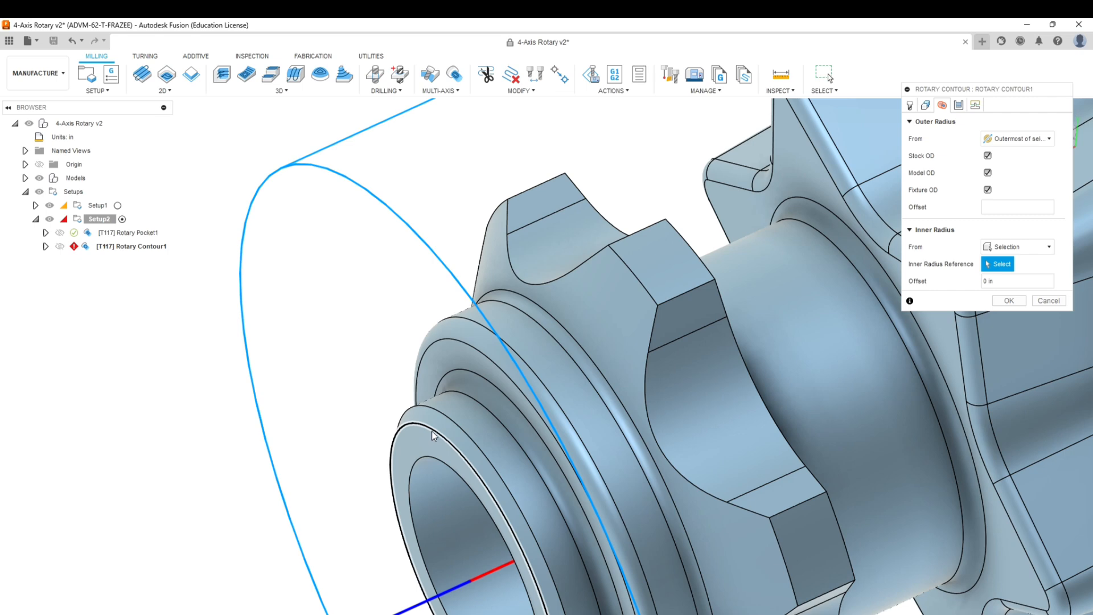
left_click(432, 432)
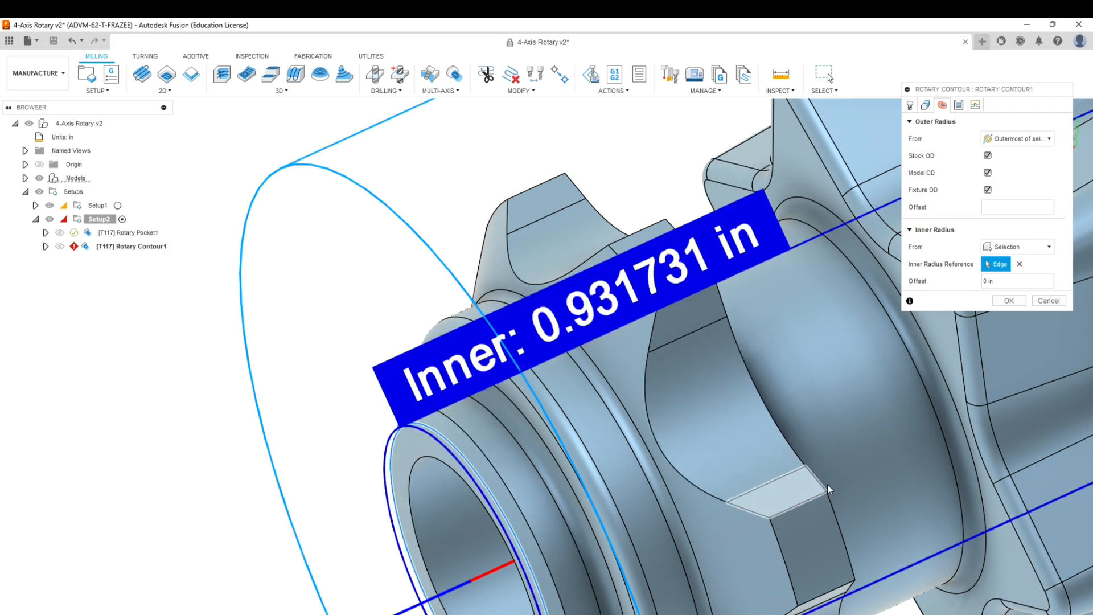
Set the outer radius offset to 0 in and generate the rotary contour toolpath.
scroll(664, 382, "down", 5)
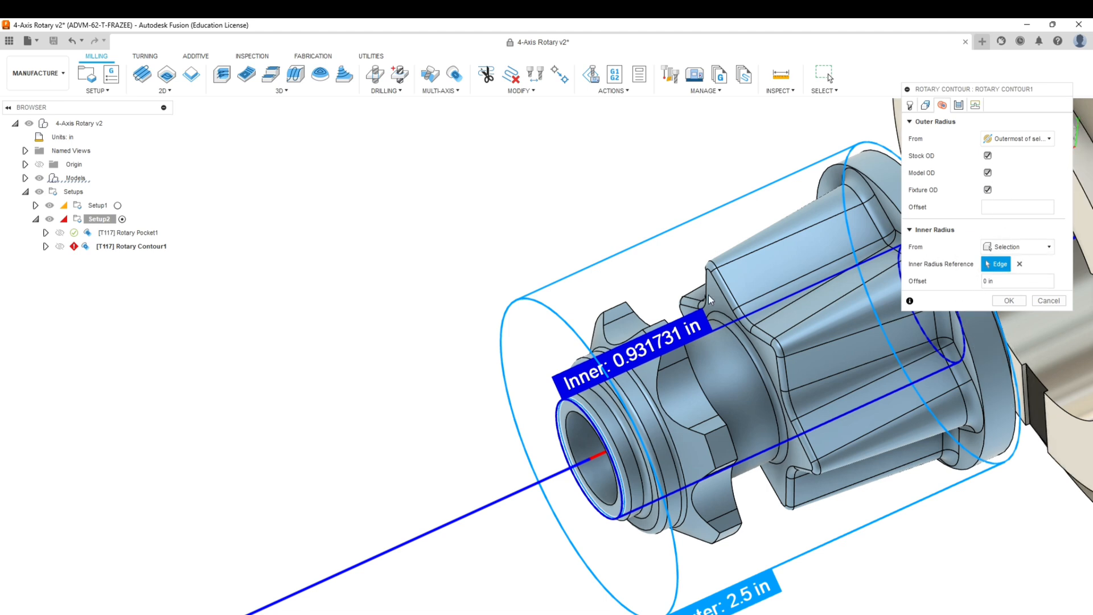
scroll(708, 295, "down", 3)
scroll(788, 237, "up", 3)
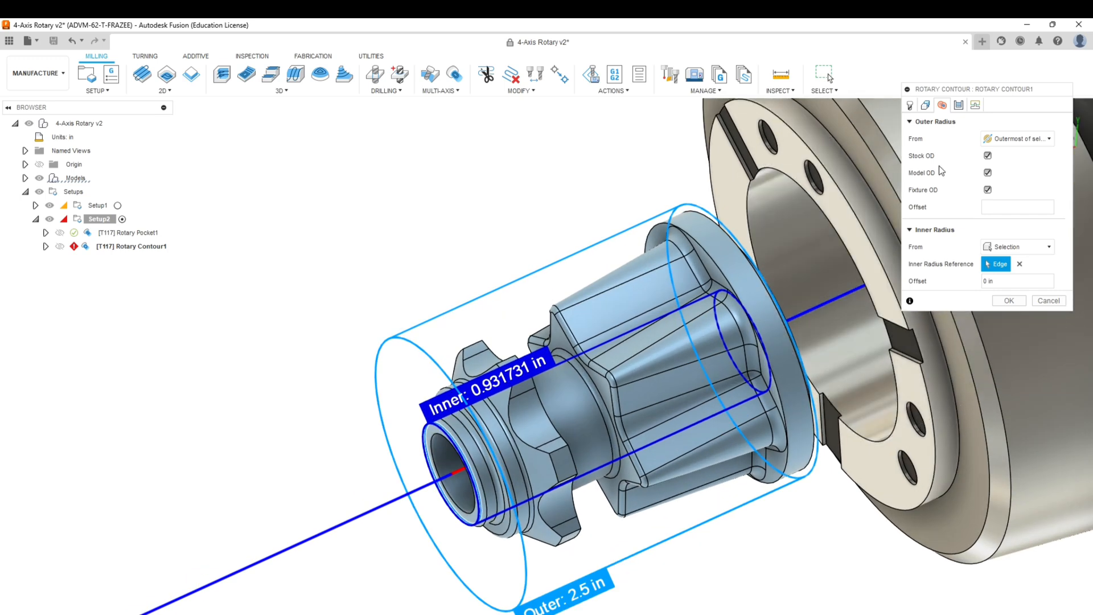
left_click(1000, 203)
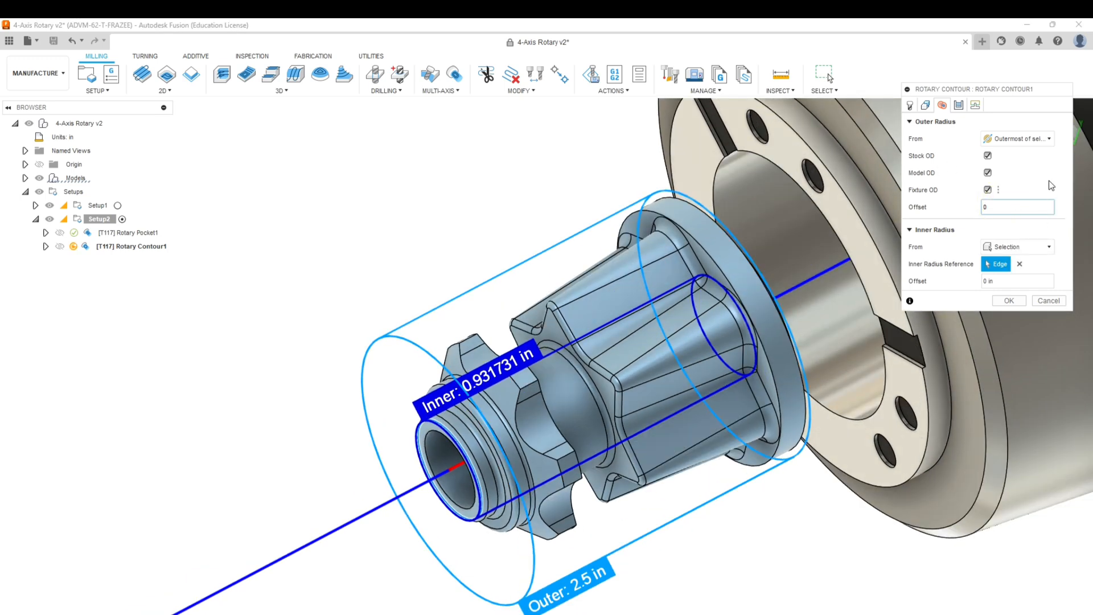
left_click(959, 105)
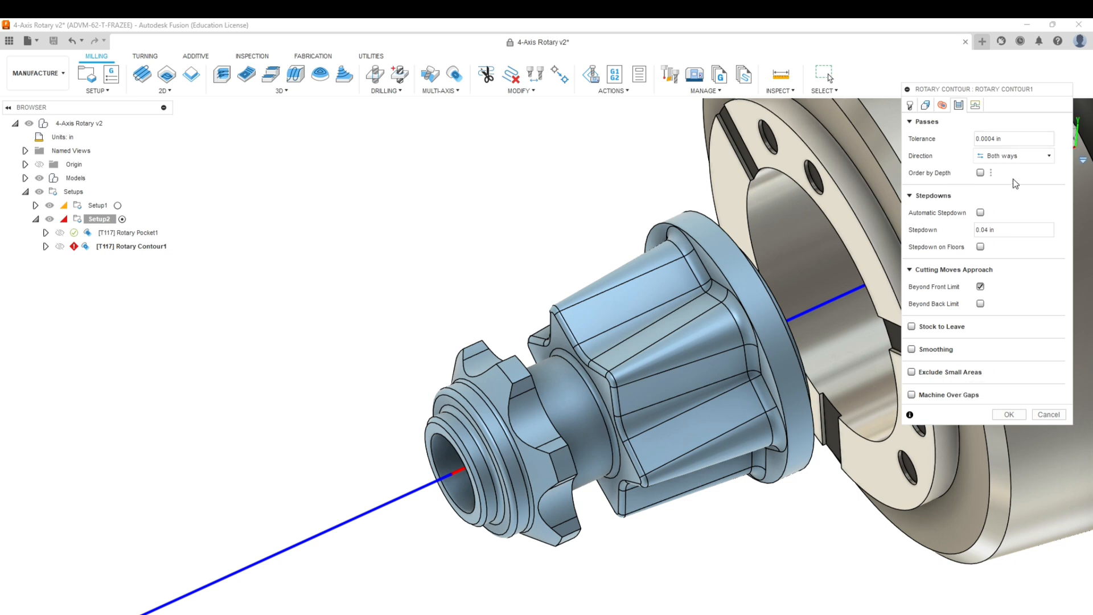
left_click(975, 105)
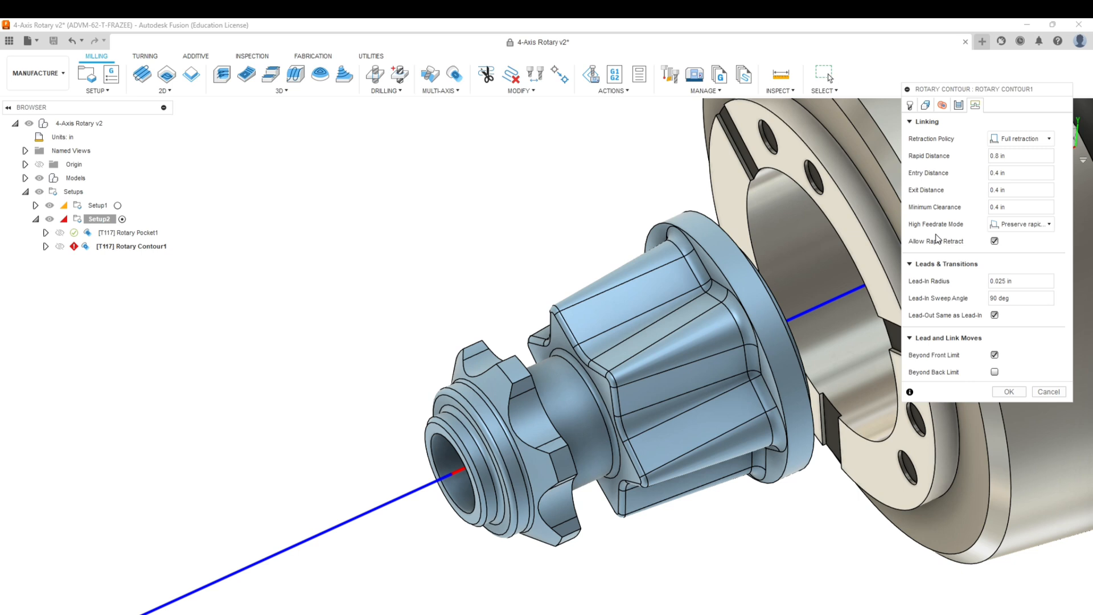
left_click(1008, 391)
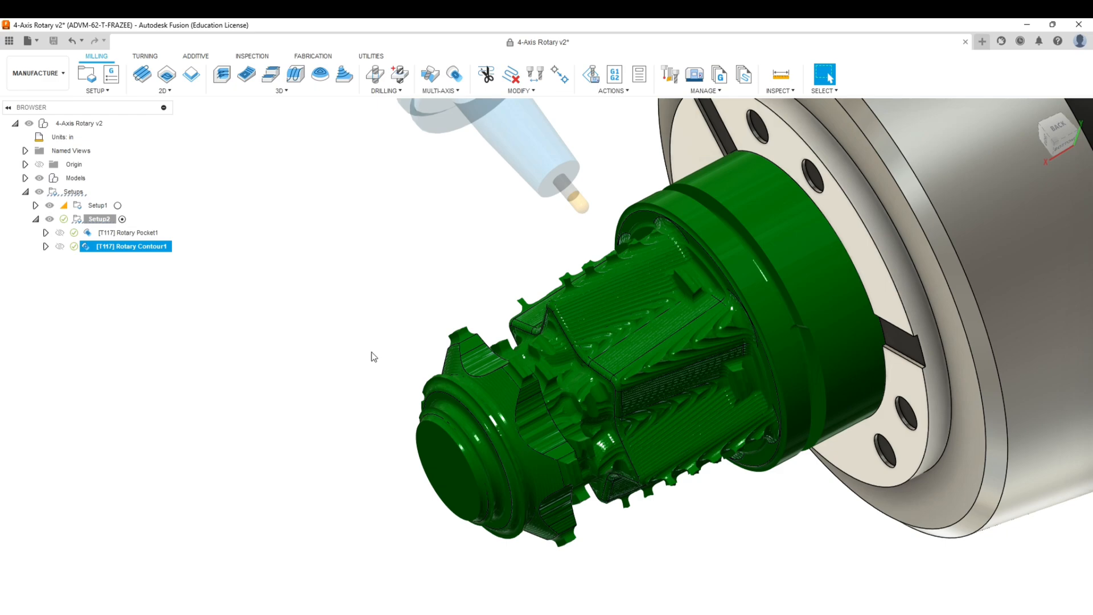
Edit the Rotary Contour1 operation to a 0.010 in stepdown with stepdown on floors enabled, and regenerate its toolpath.
mouse_move(474, 302)
middle_mouse_down("shift")
mouse_move(513, 242)
mouse_move(523, 273)
mouse_move(514, 310)
mouse_move(568, 281)
mouse_move(468, 288)
mouse_move(491, 308)
mouse_move(480, 305)
middle_mouse_up("shift")
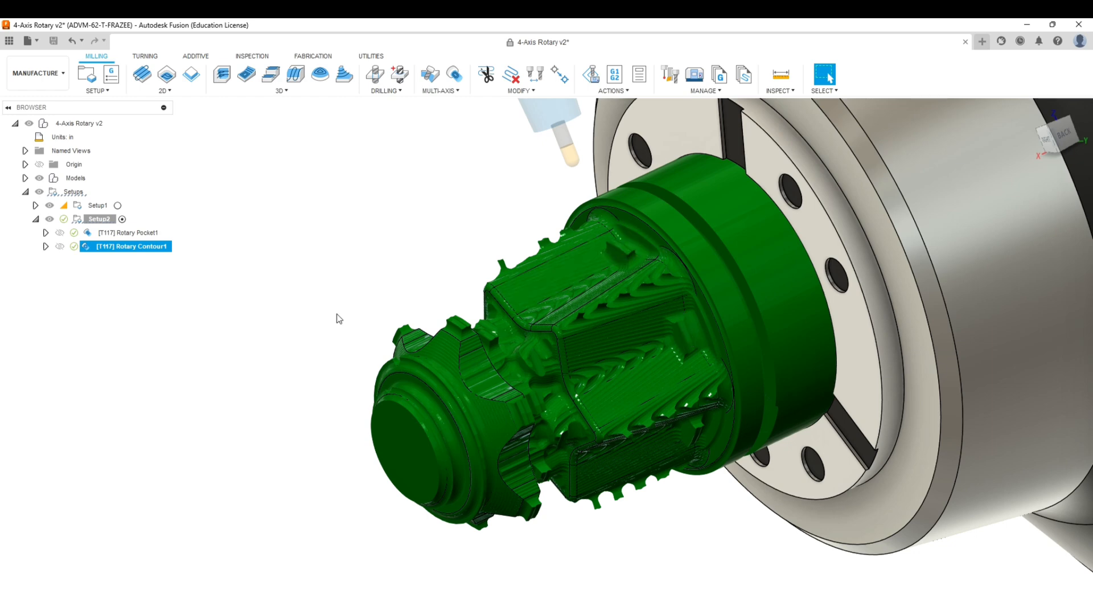
right_click(116, 246)
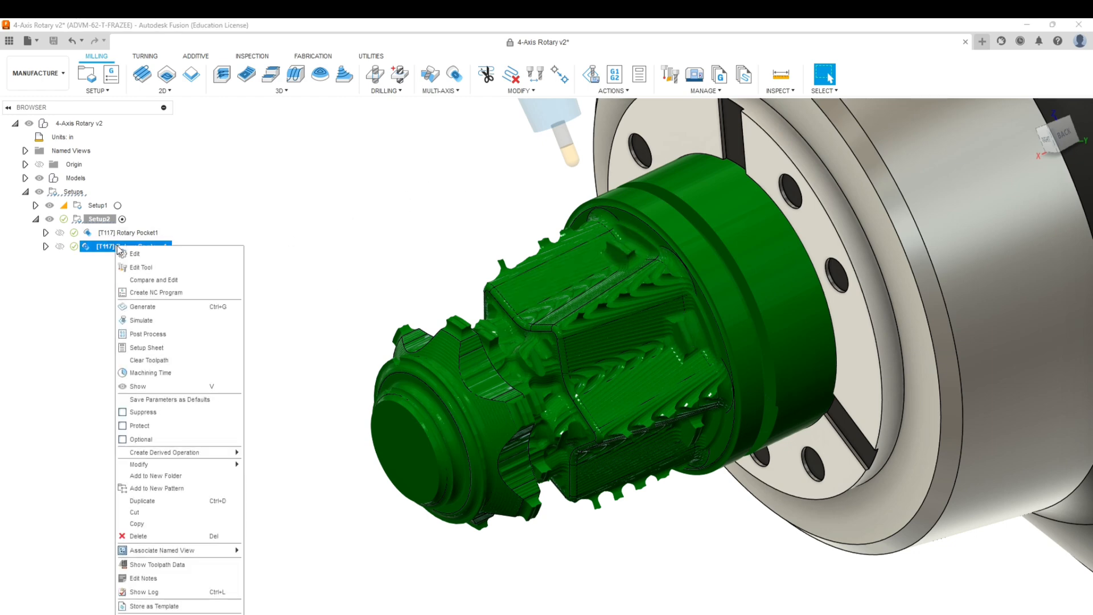
left_click(134, 253)
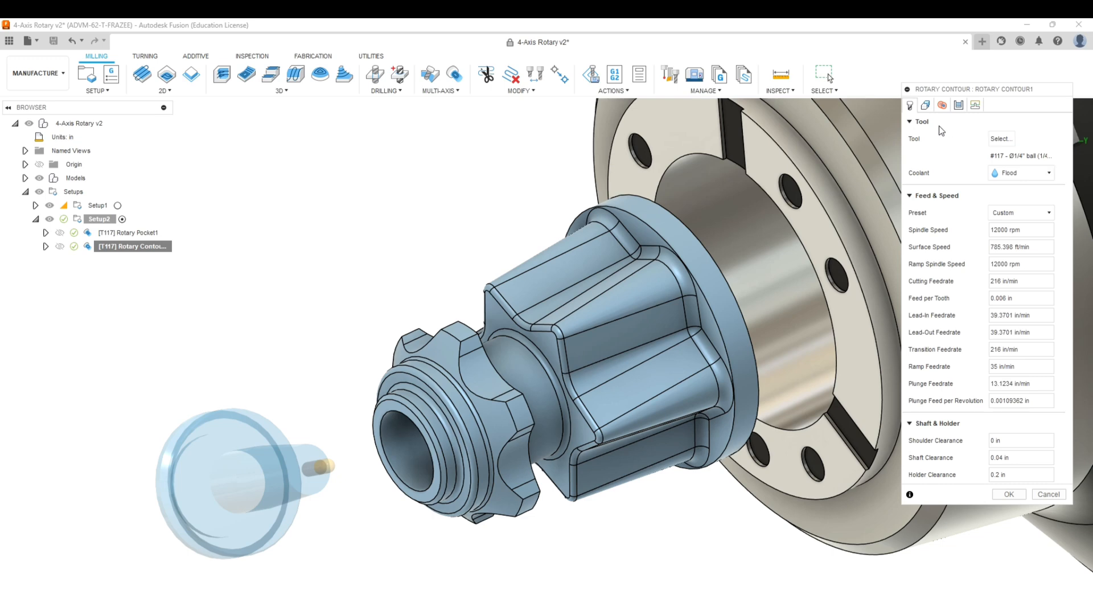
left_click(928, 108)
left_click(943, 106)
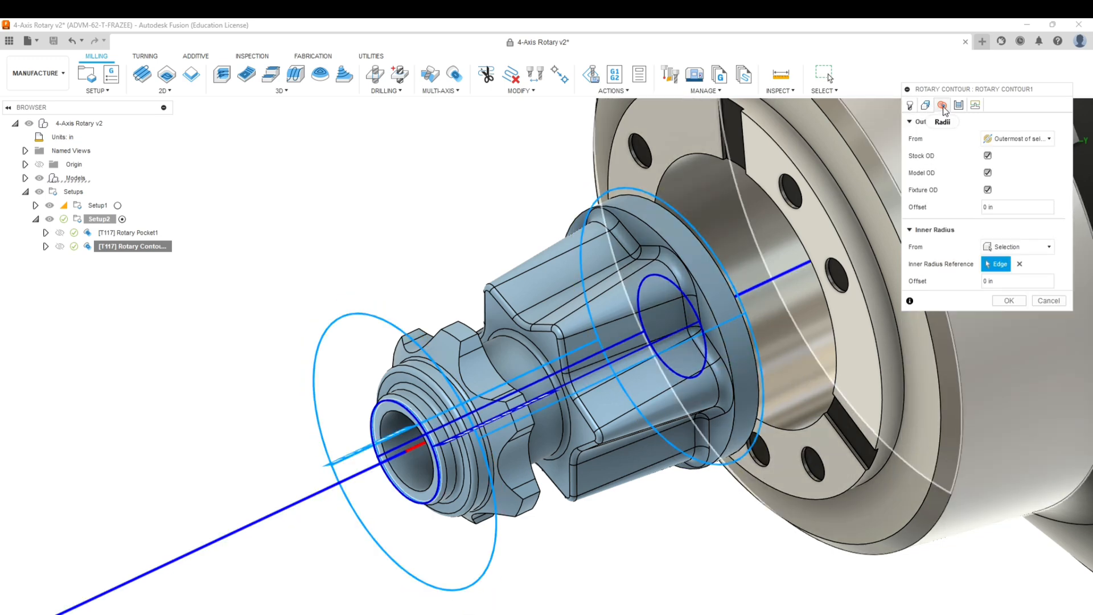
left_click(959, 106)
left_click(996, 230)
key("BackSpace")
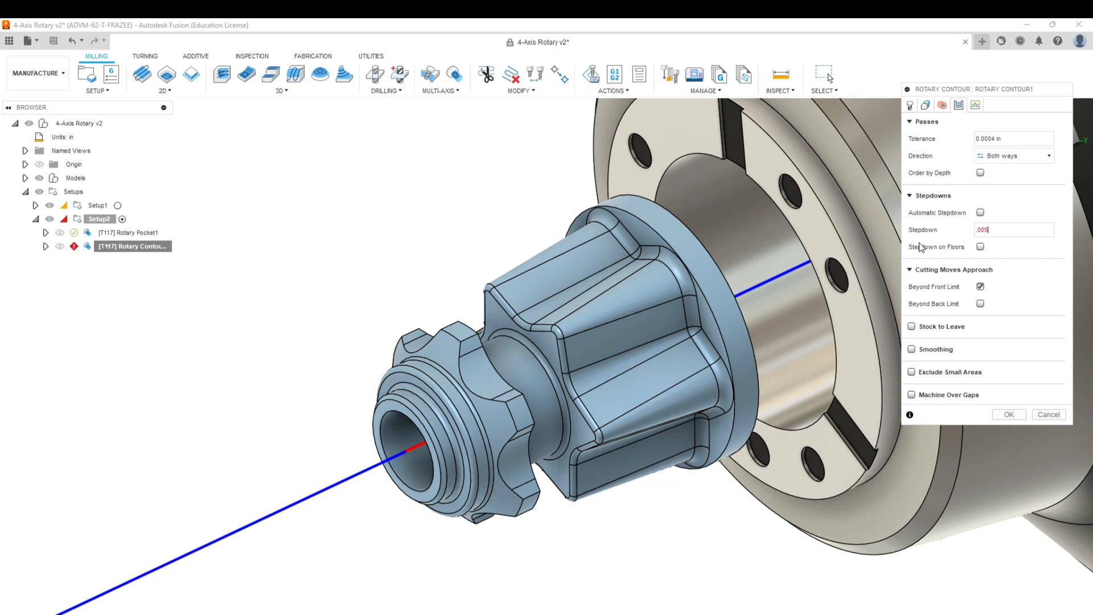
double_click(994, 230)
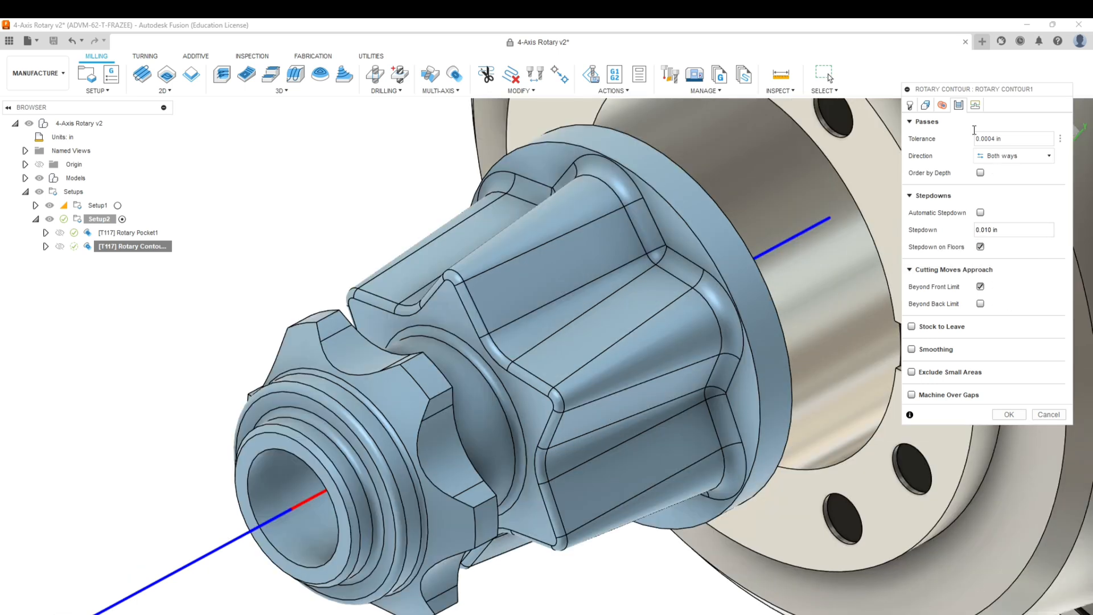
left_click(975, 106)
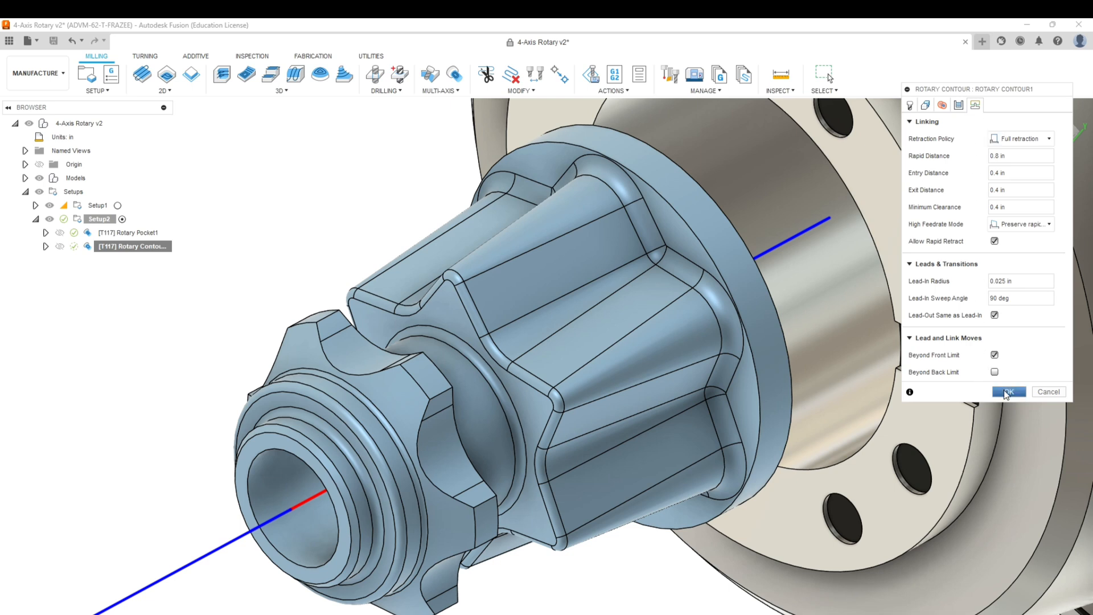
left_click(1006, 392)
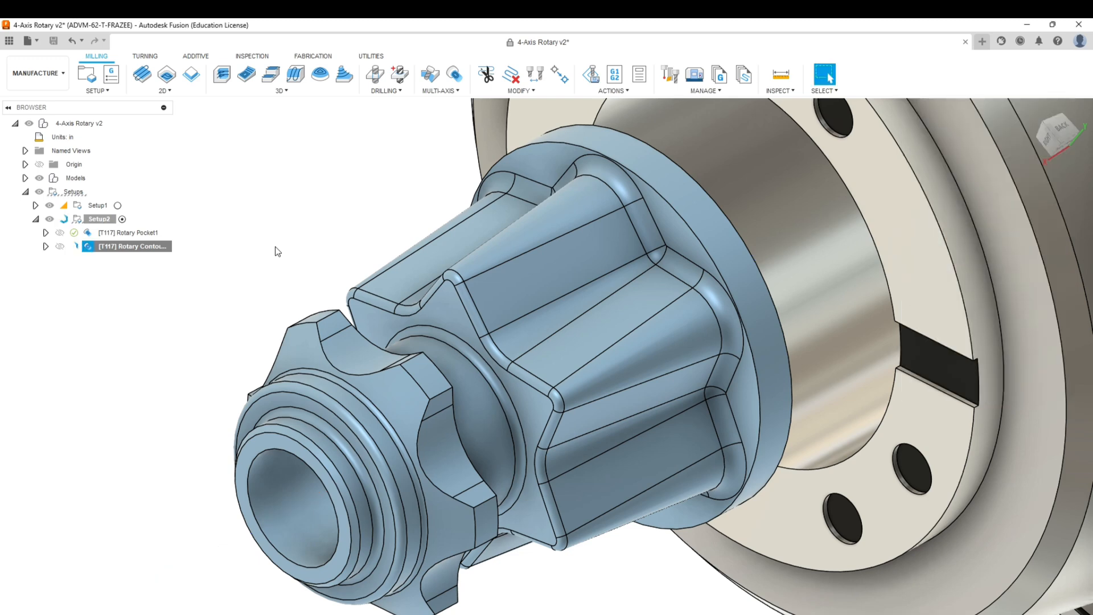
Open the machining simulation for the regenerated Rotary Contour1 toolpath.
scroll(275, 252, "down", 2)
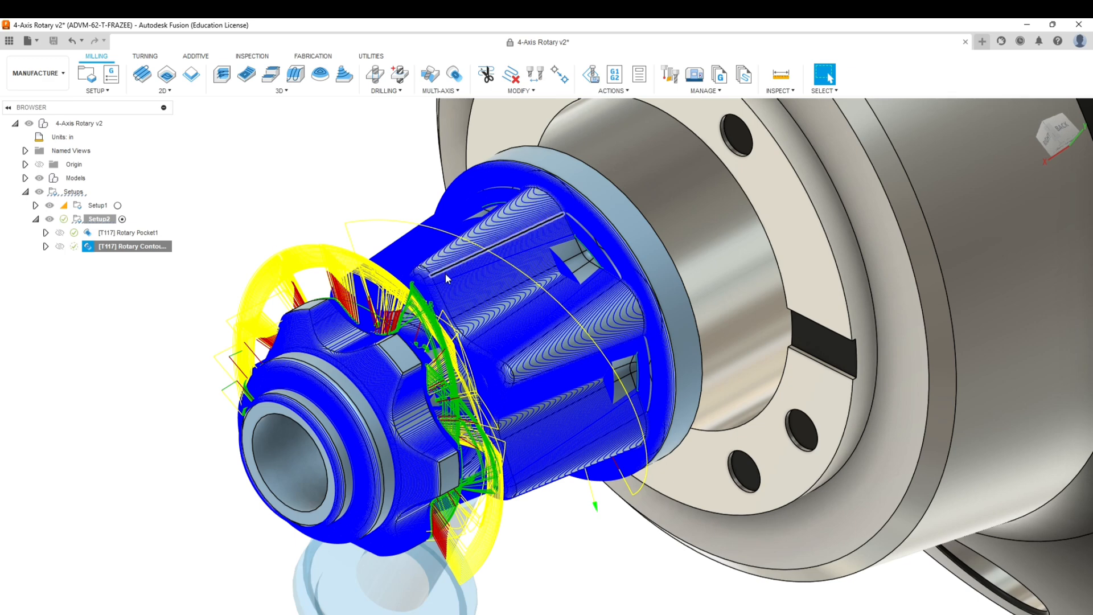
scroll(472, 295, "down", 4)
scroll(488, 337, "up", 2)
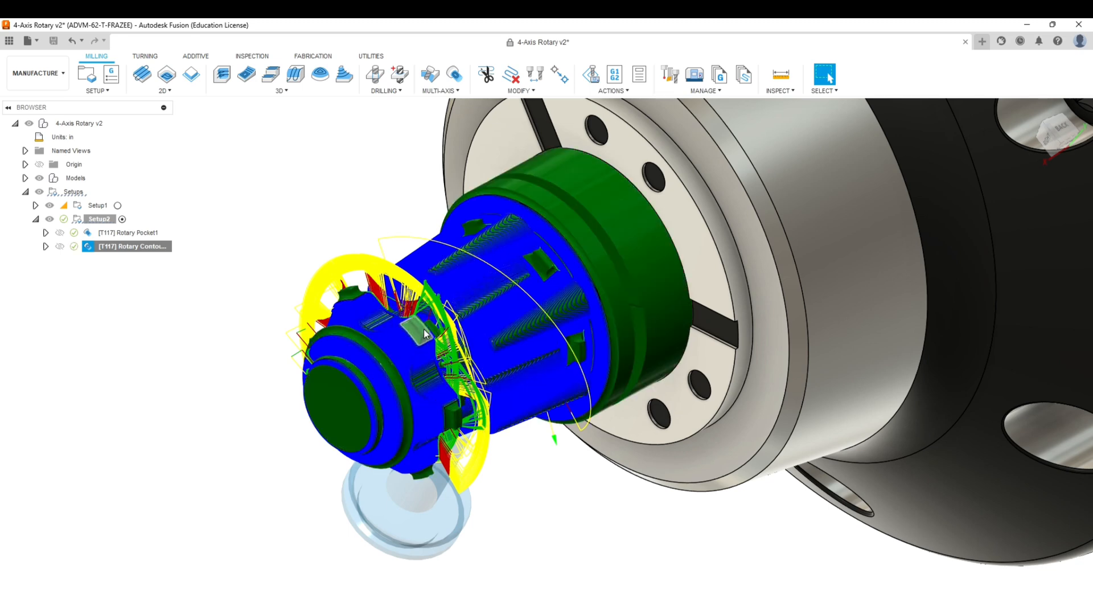
scroll(422, 333, "up", 5)
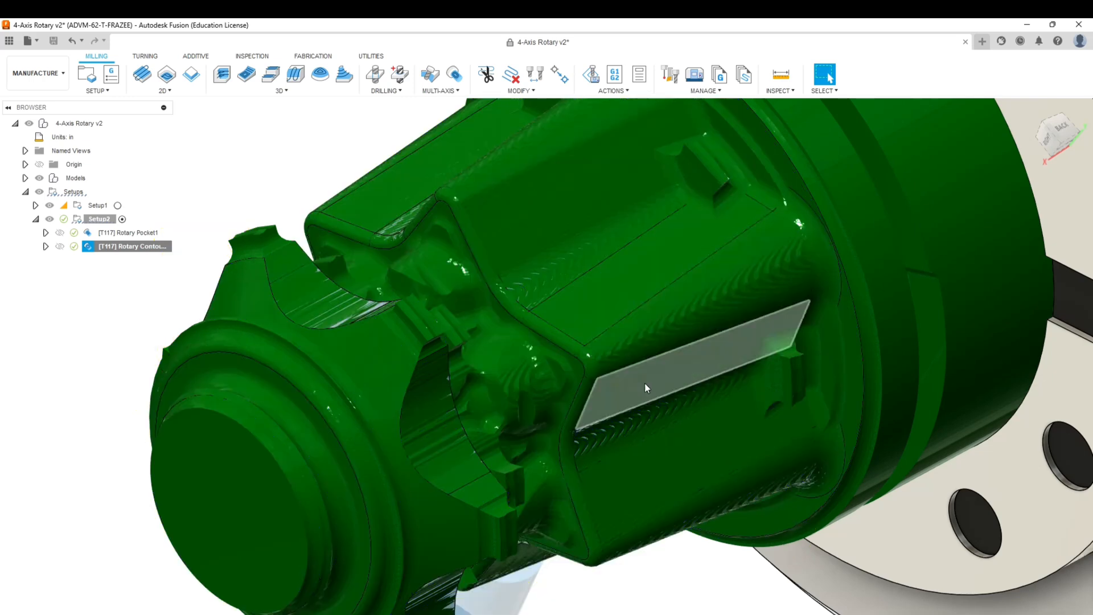
scroll(646, 319, "down", 5)
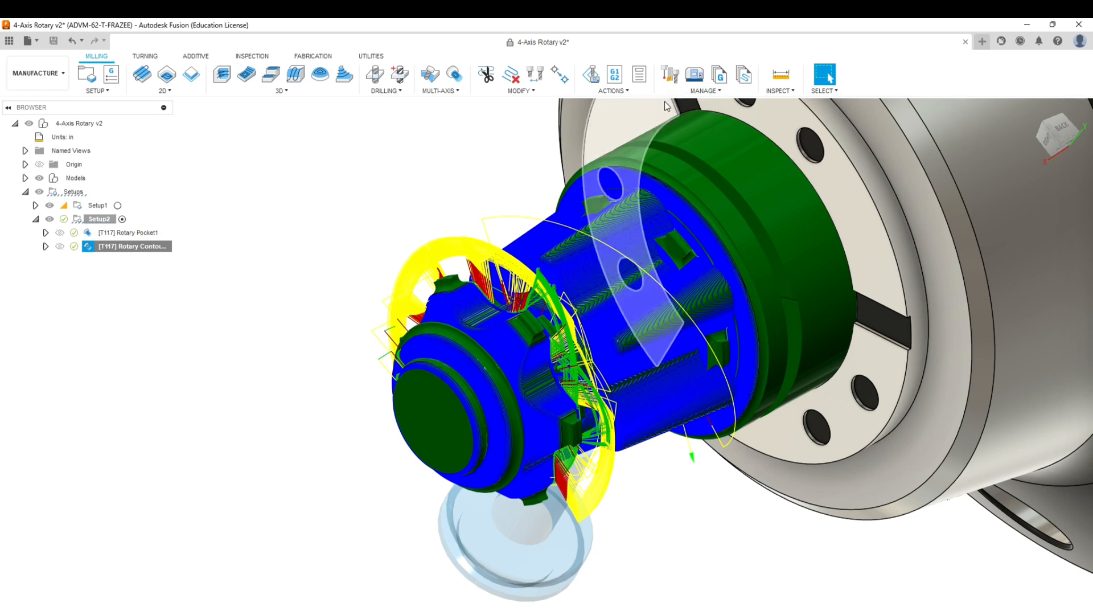
left_click(626, 91)
left_click(609, 114)
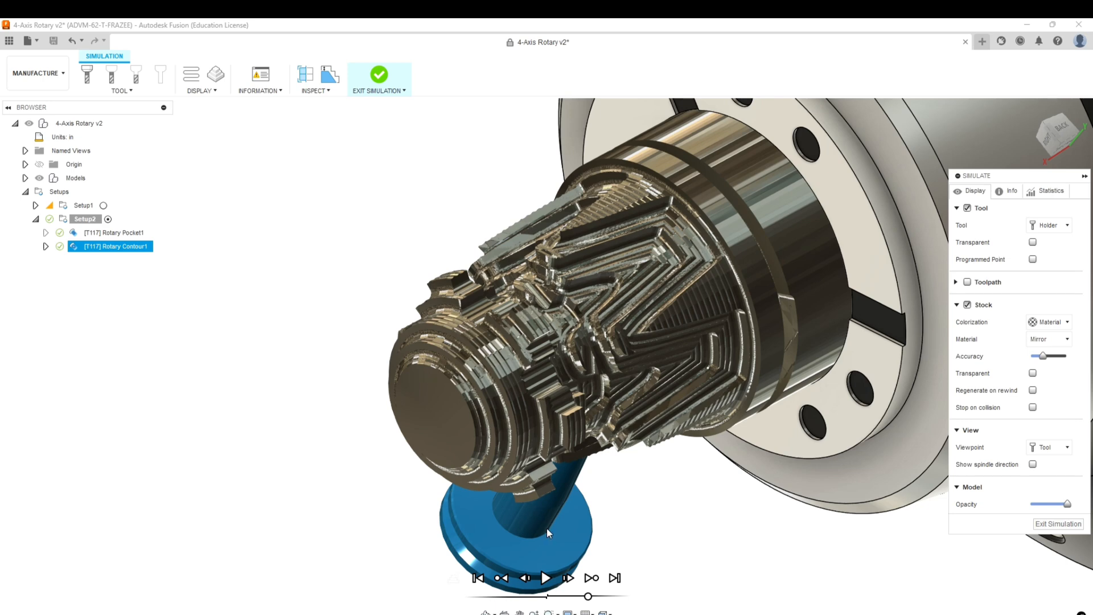
Play the Rotary Contour1 machining simulation through with its toolpath displayed, and exit the simulation.
left_click(545, 578)
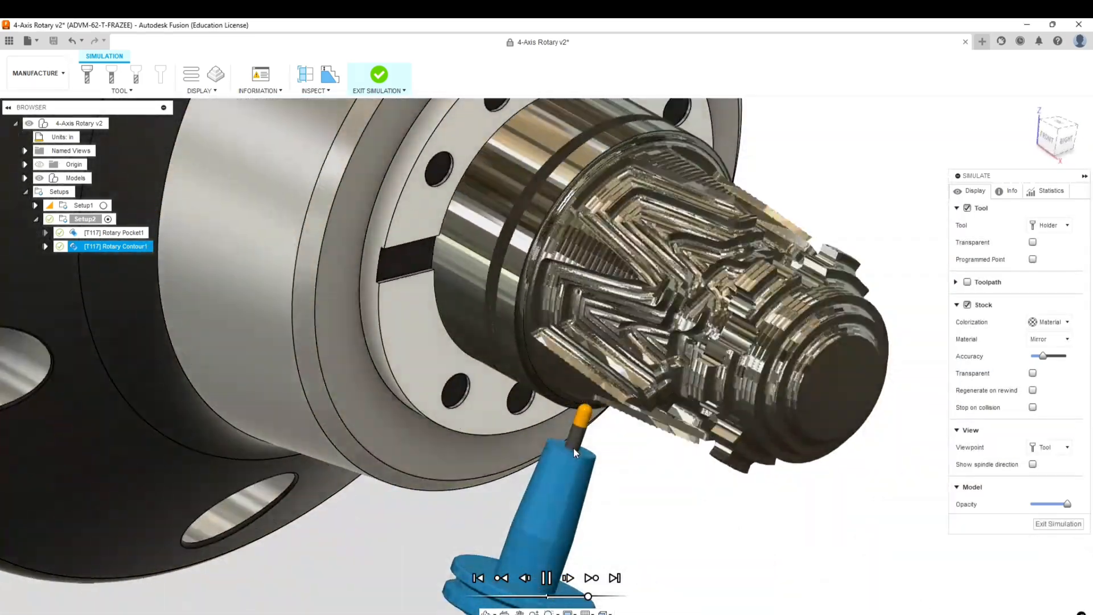
key("p")
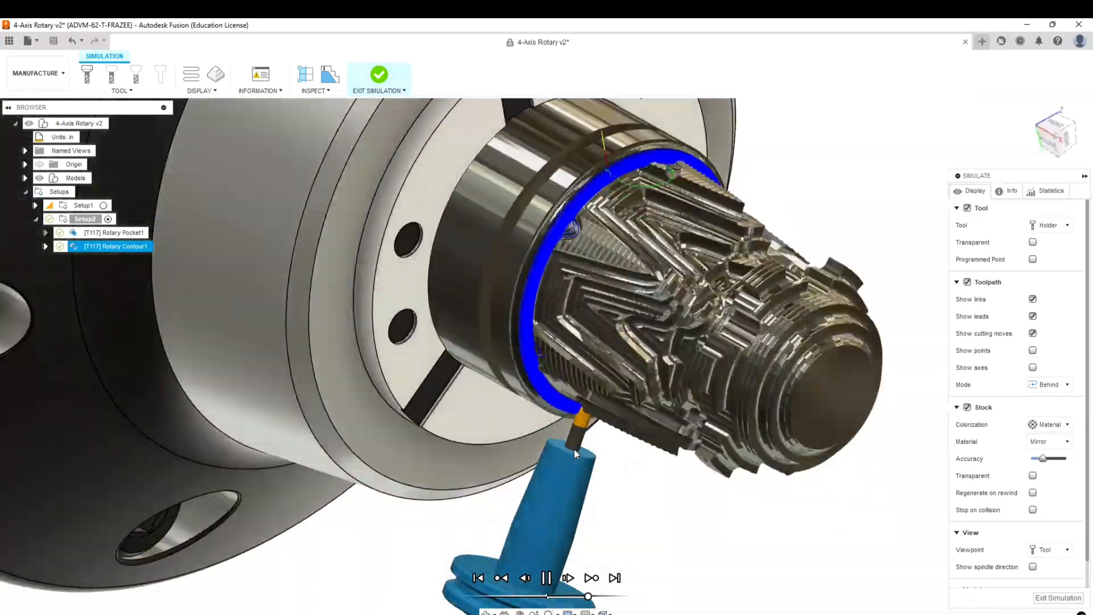
middle_click_drag(574, 449, 462, 385, "shift")
scroll(420, 404, "down", 3)
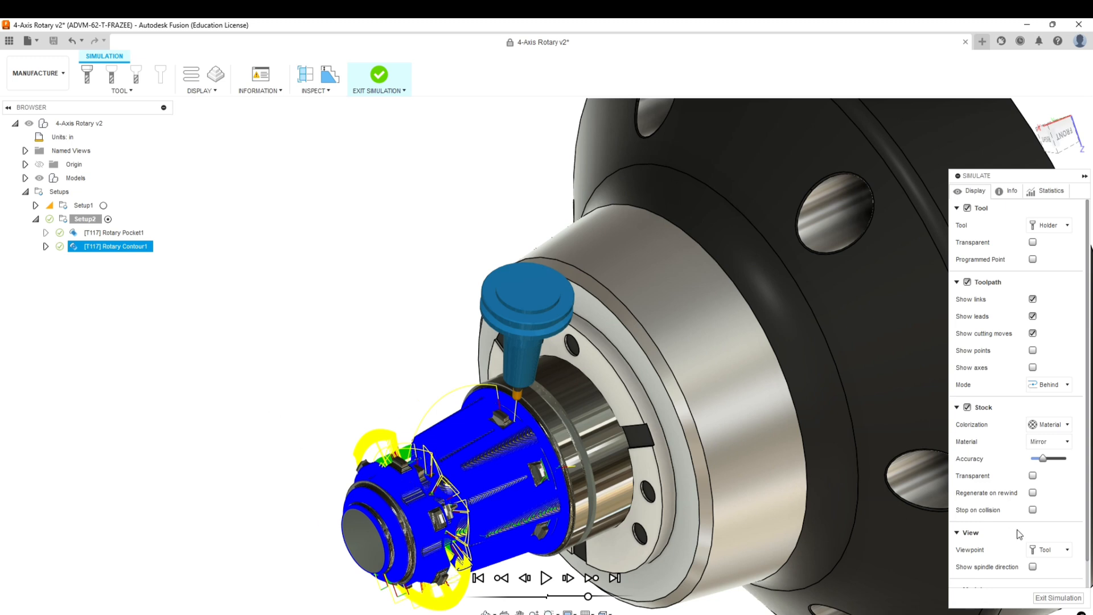
left_click(1072, 599)
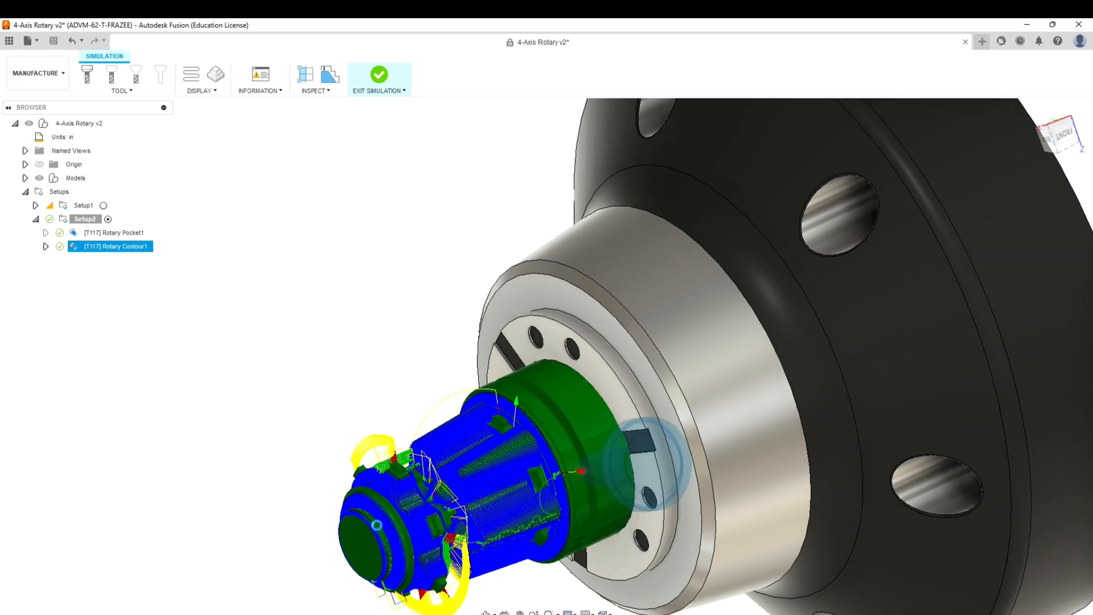
scroll(411, 551, "up", 3)
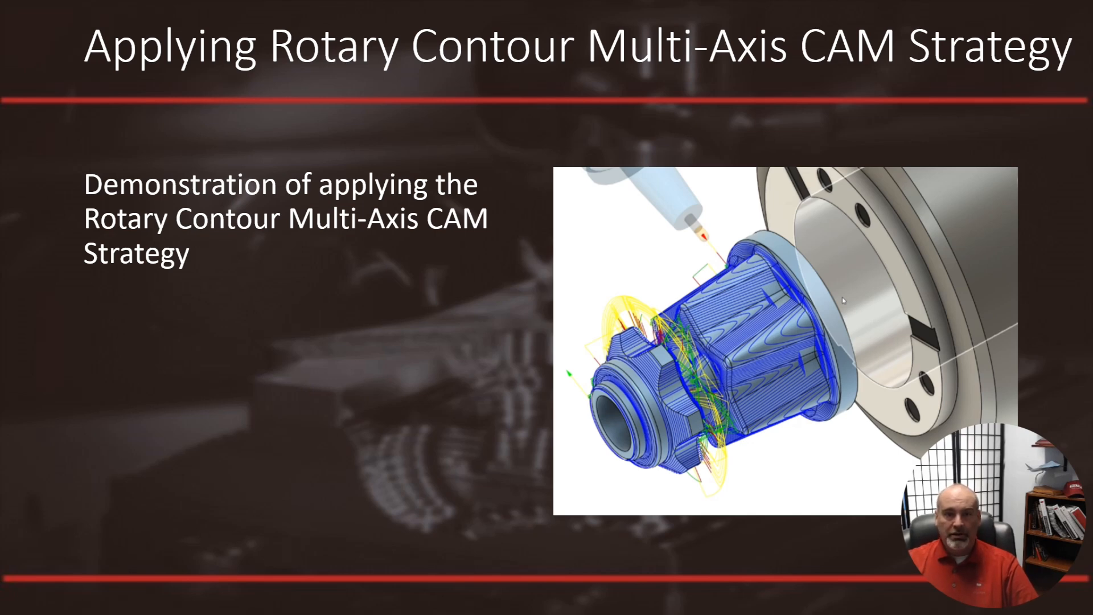
key("Right")
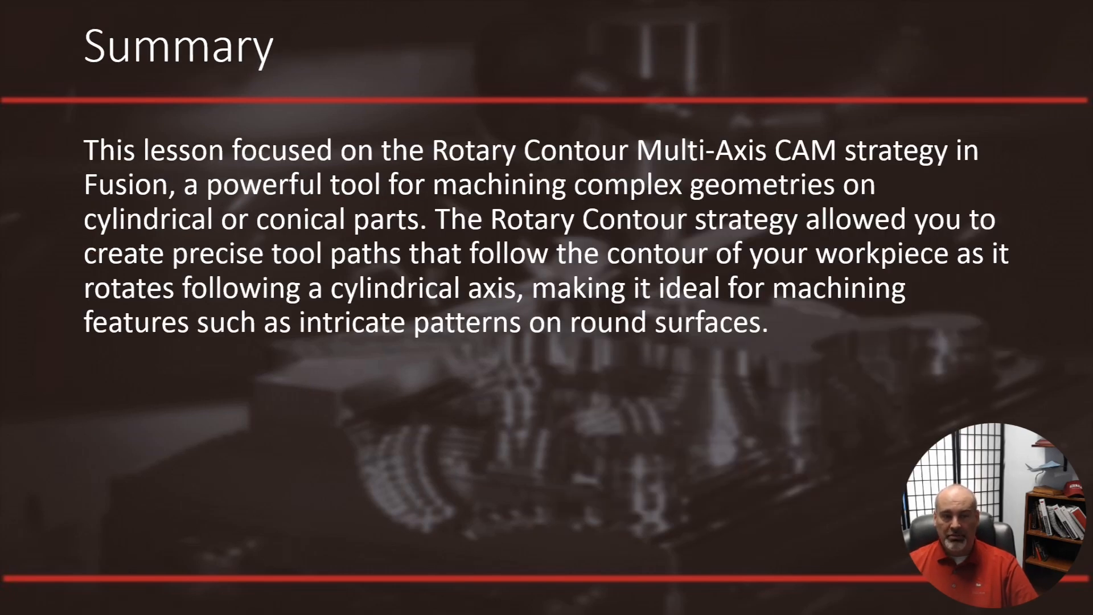